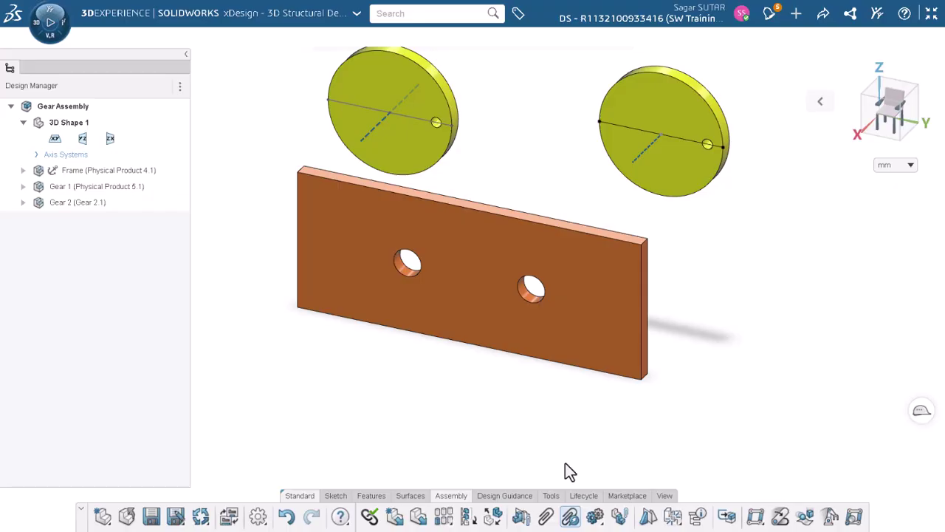
Start a gear joint with the left disc as Gear 1 and the right disc as Gear 2
left_click(594, 516)
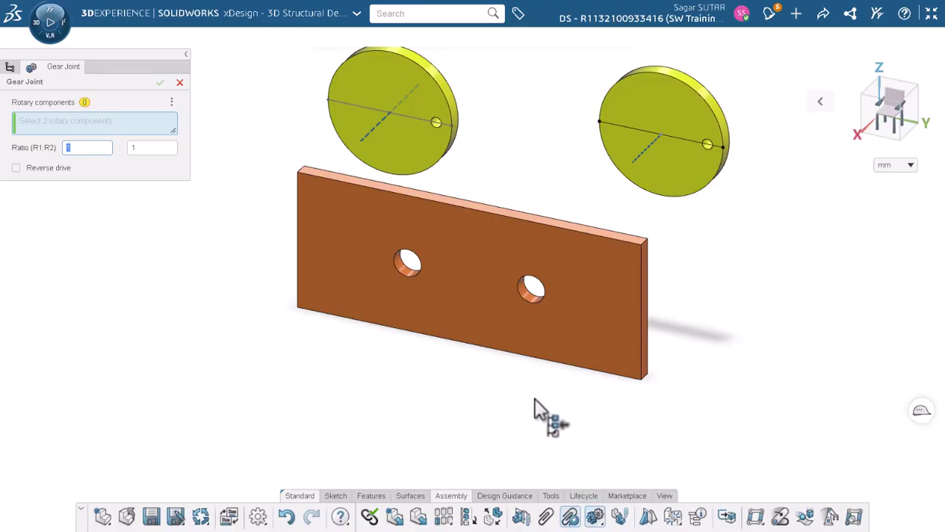
left_click(443, 155)
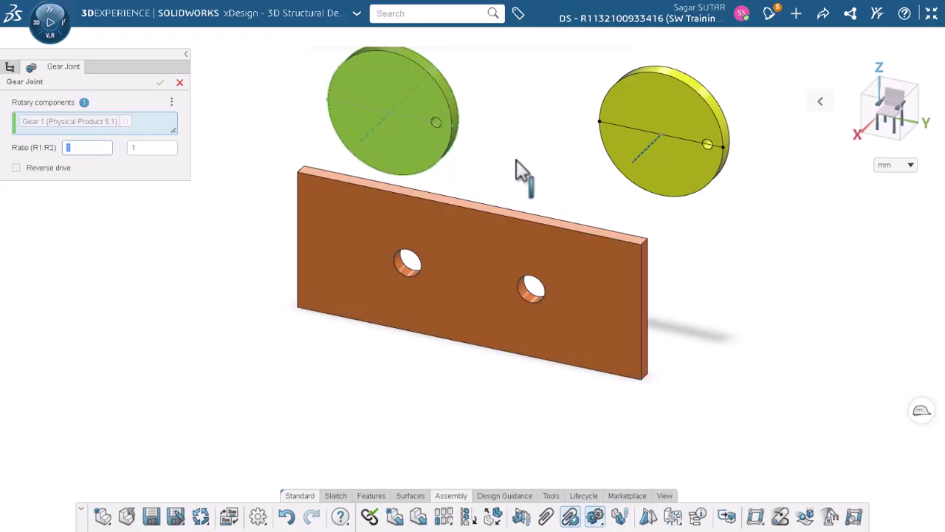
left_click(620, 166)
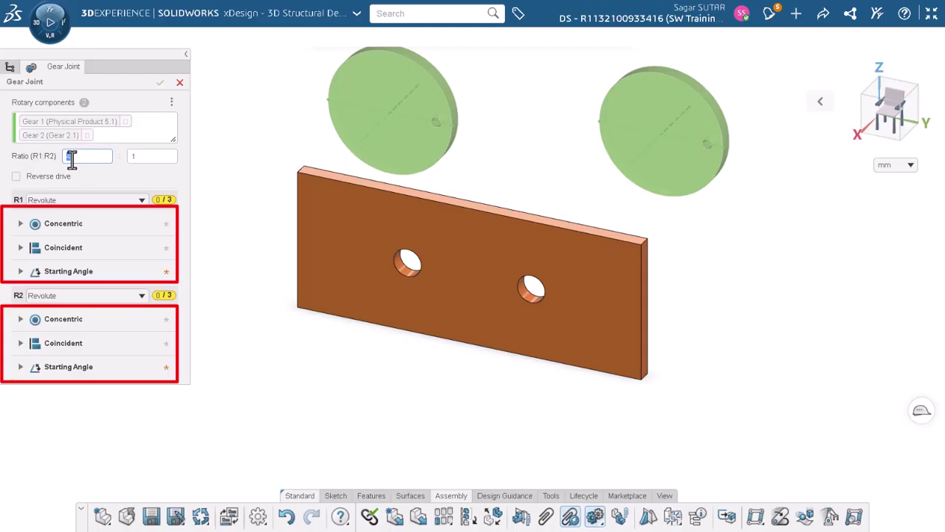
Enter ratio 4 and make Gear 1's axis concentric with the plate's left hole
type("4")
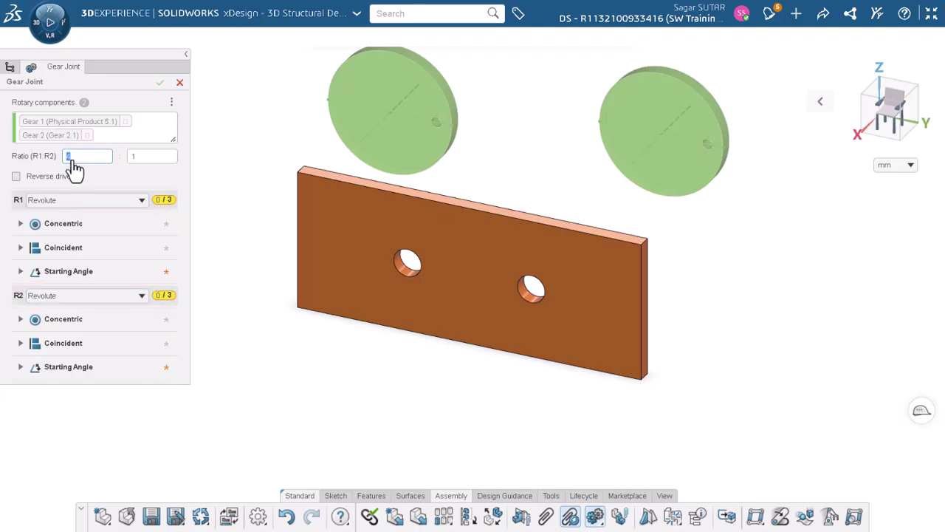
left_click(26, 234)
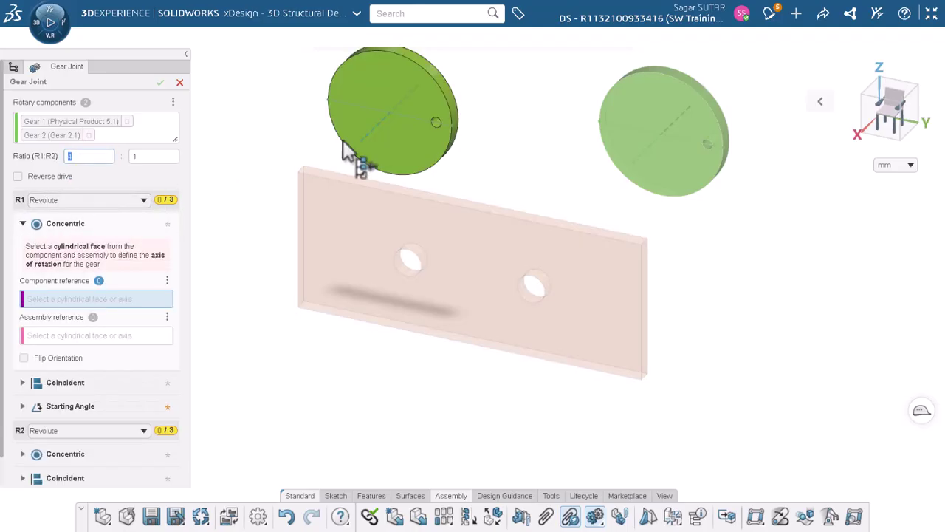
left_click(367, 133)
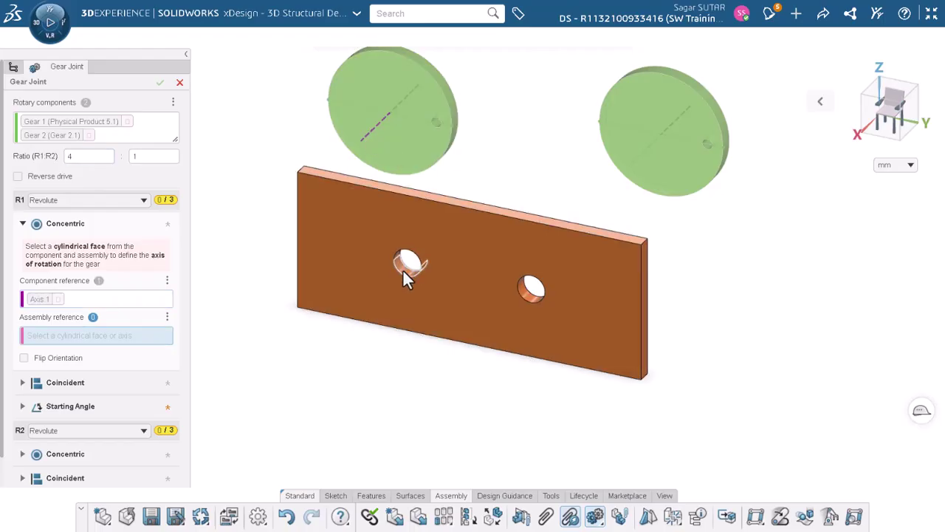
left_click(403, 270)
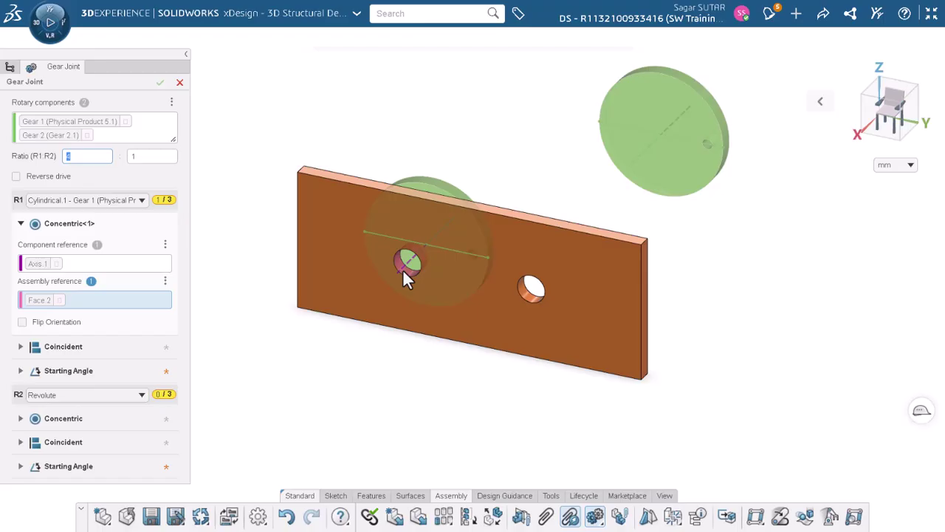
left_click(23, 352)
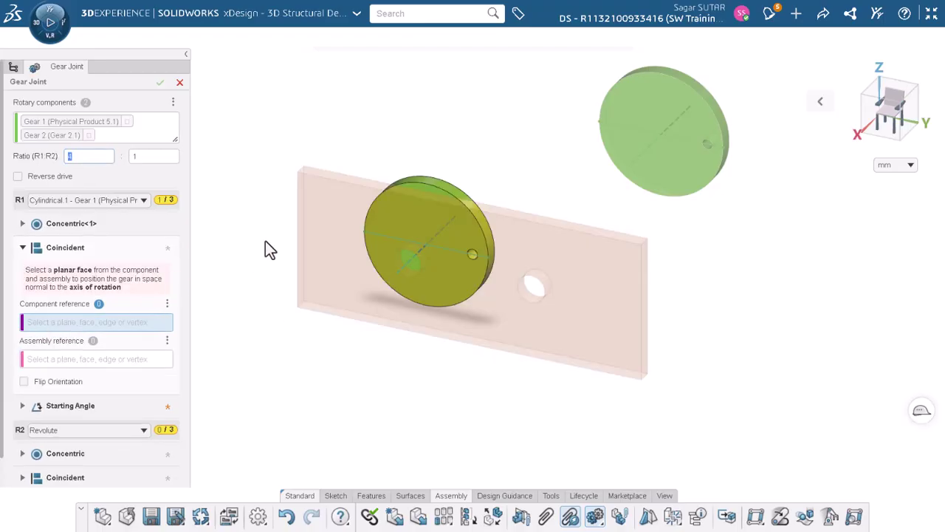
Make Gear 1's flat face coincident with the plate's front face
type("4")
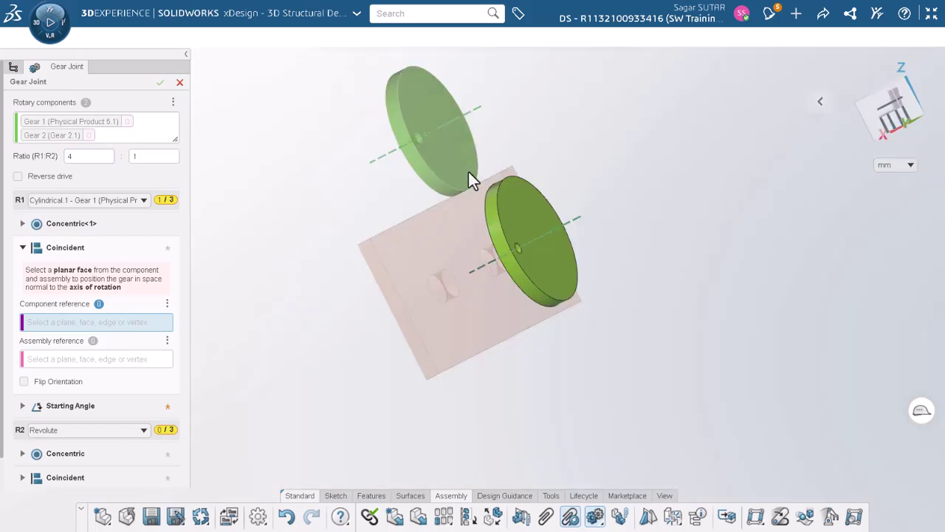
left_click(520, 200)
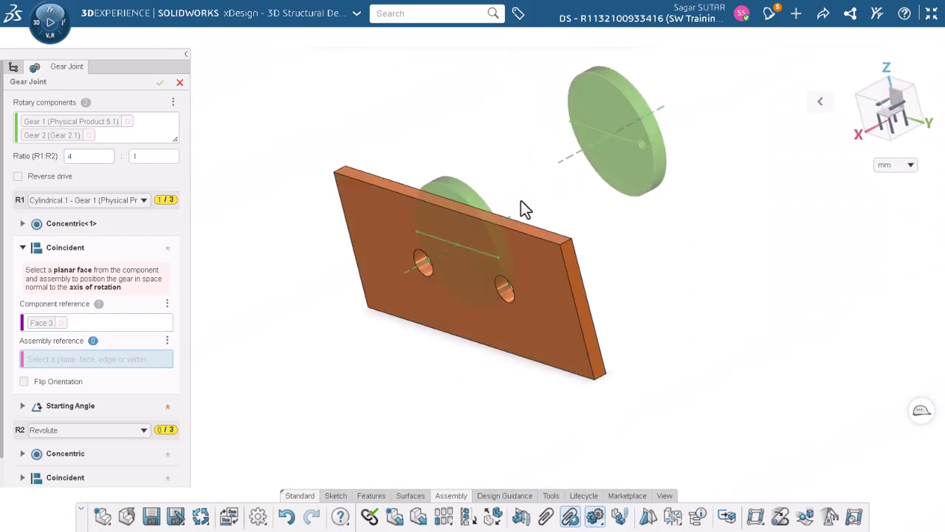
left_click(418, 219)
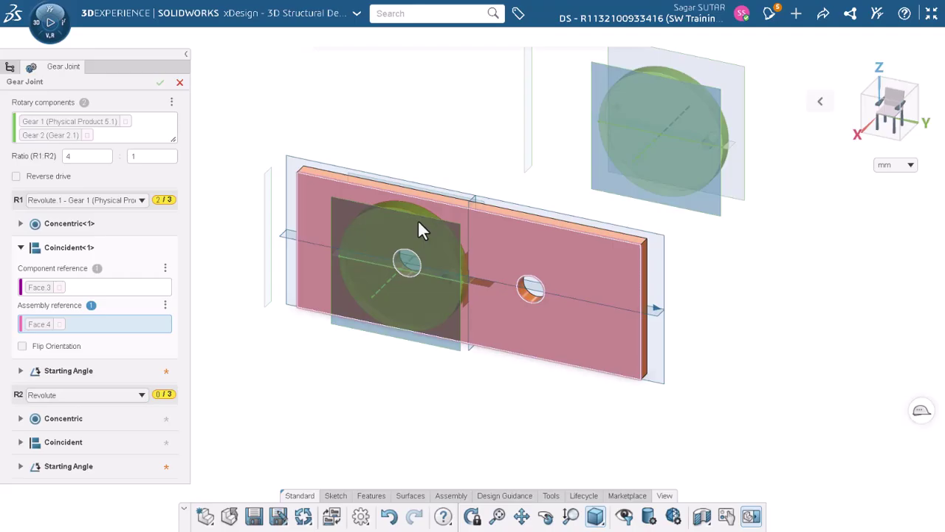
Set Gear 1's starting angle between its xy plane and the assembly zx plane about Axis 1
left_click(20, 372)
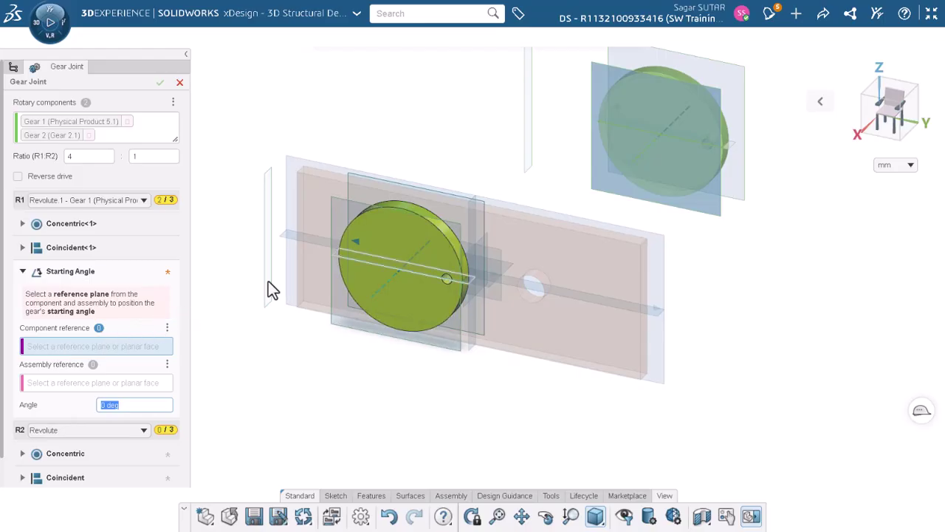
left_click(343, 260)
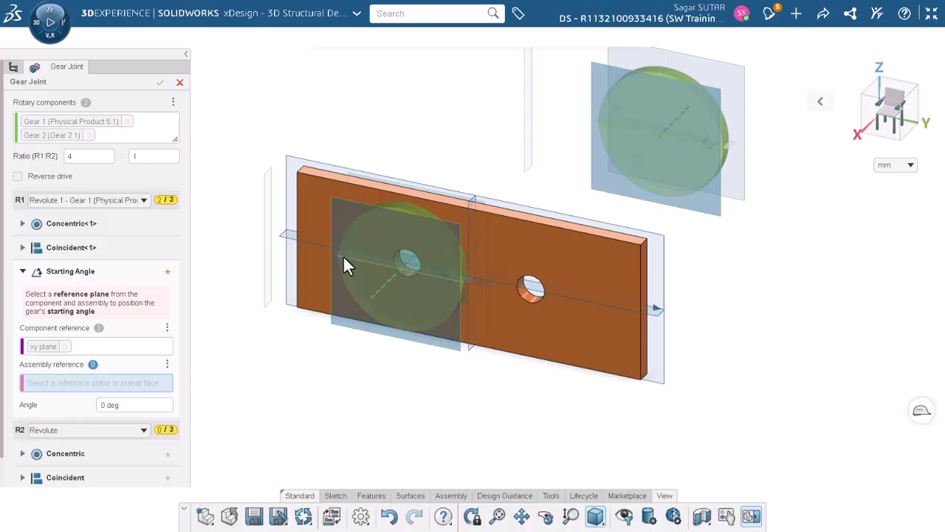
left_click(469, 214)
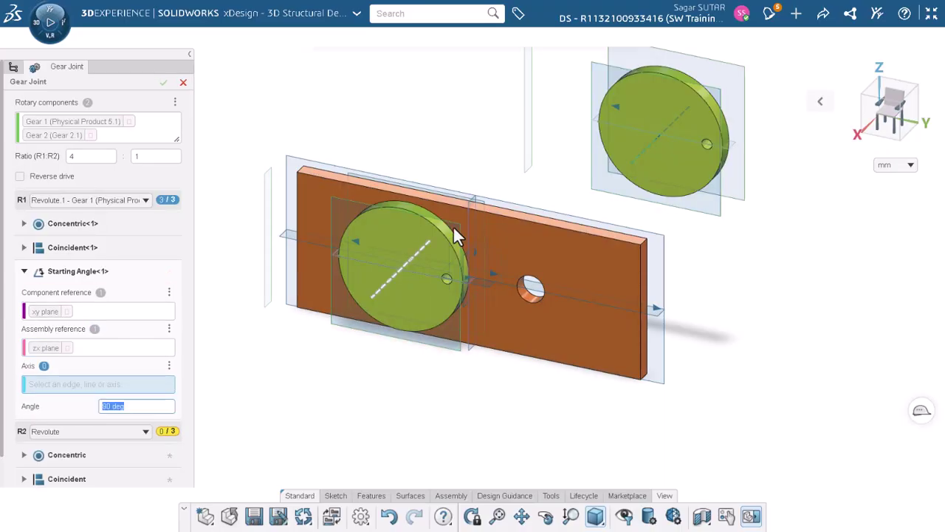
left_click(391, 279)
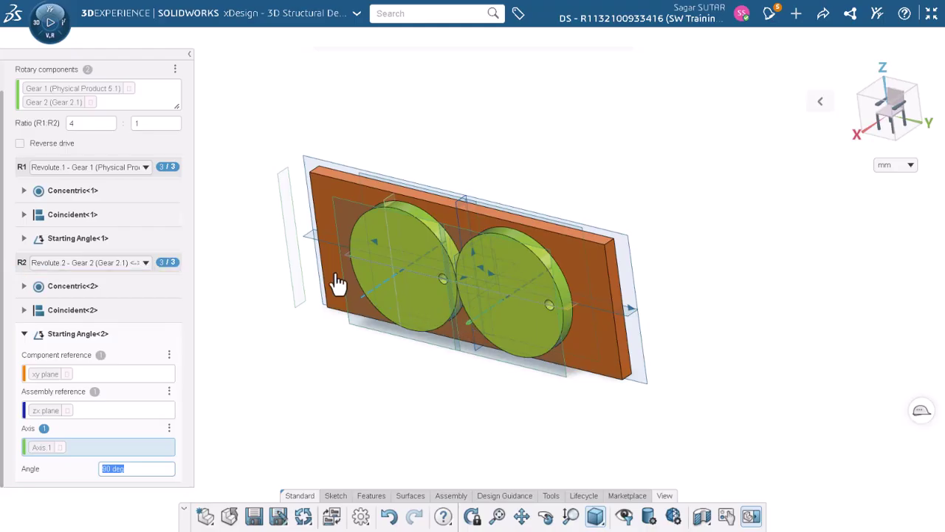
Confirm the gear joint so it is listed as Gear.3 among the assembly mates
scroll(10, 80, "up", 1)
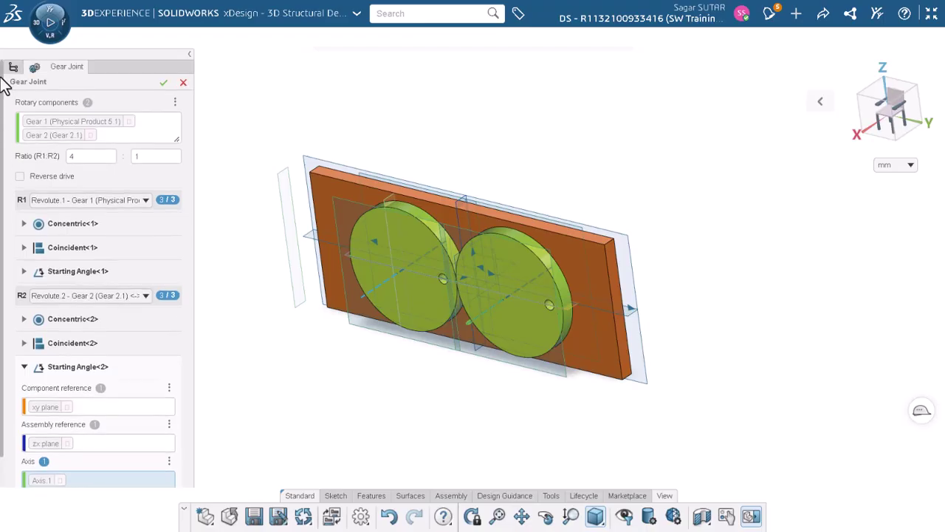
left_click(162, 87)
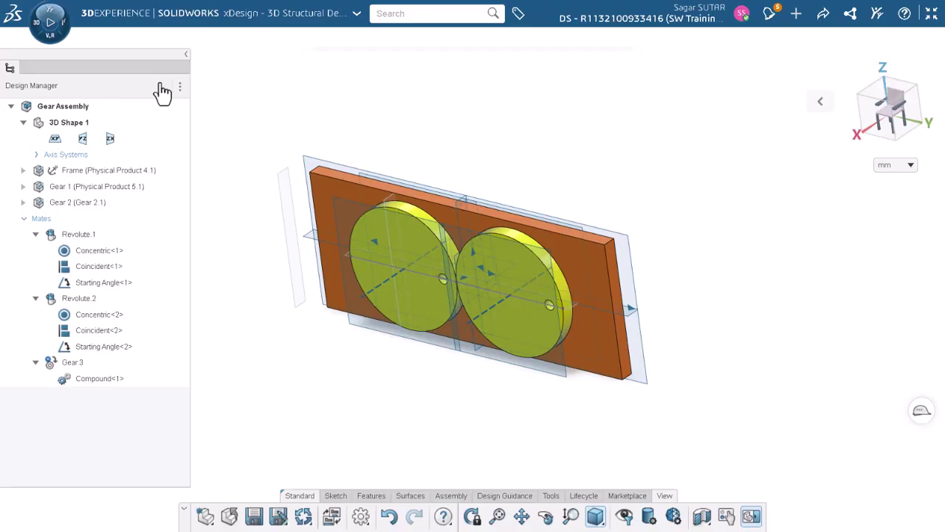
Switch to the front view of the gear assembly
key("ctrl+1")
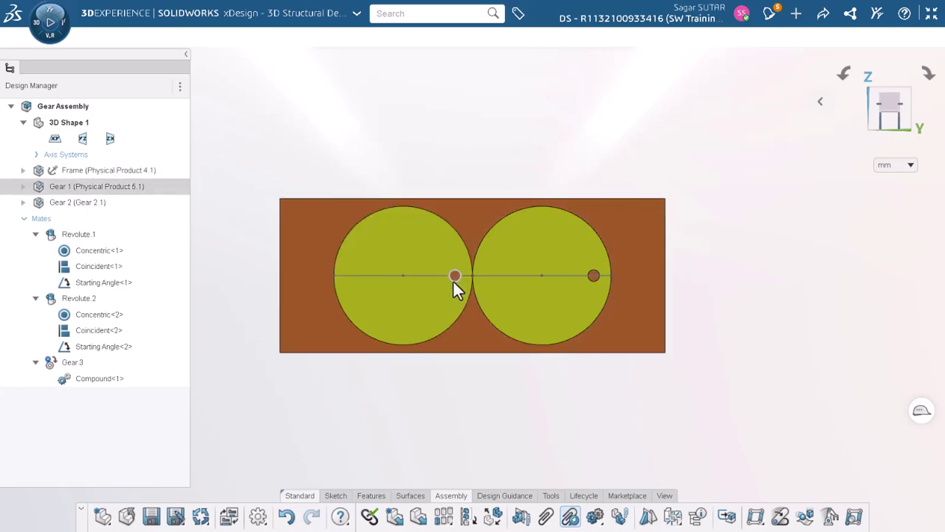
Drag Gear 1 to rotate it and check that Gear 2 turns with it
mouse_move(453, 280)
left_mouse_down()
mouse_move(352, 253)
mouse_move(439, 312)
mouse_move(372, 339)
mouse_move(347, 266)
mouse_move(419, 233)
mouse_move(457, 270)
mouse_move(439, 322)
mouse_move(407, 338)
mouse_move(376, 331)
mouse_move(344, 287)
mouse_move(369, 246)
mouse_move(424, 232)
mouse_move(459, 281)
mouse_move(433, 331)
mouse_move(361, 329)
mouse_move(364, 238)
mouse_move(437, 237)
mouse_move(453, 293)
left_mouse_up()
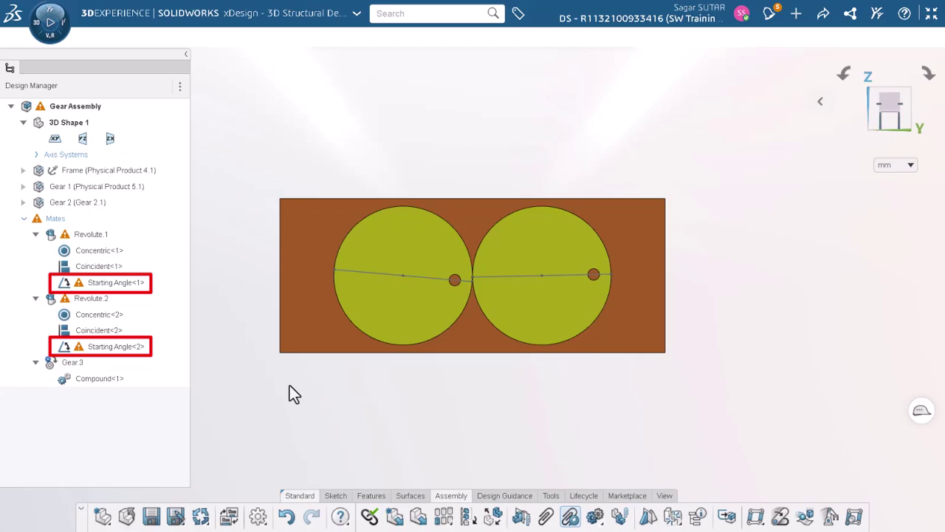
Run Solve to return both gears to their 90° starting angles
left_click(201, 517)
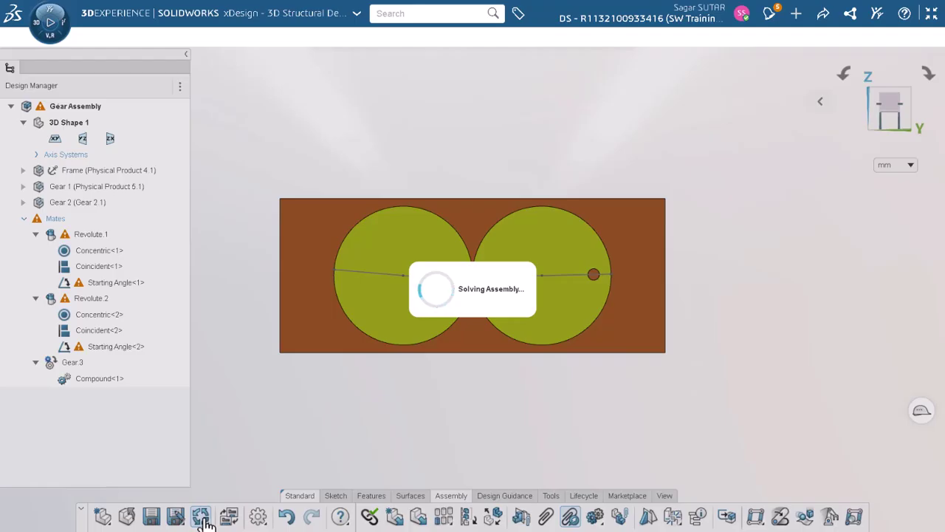